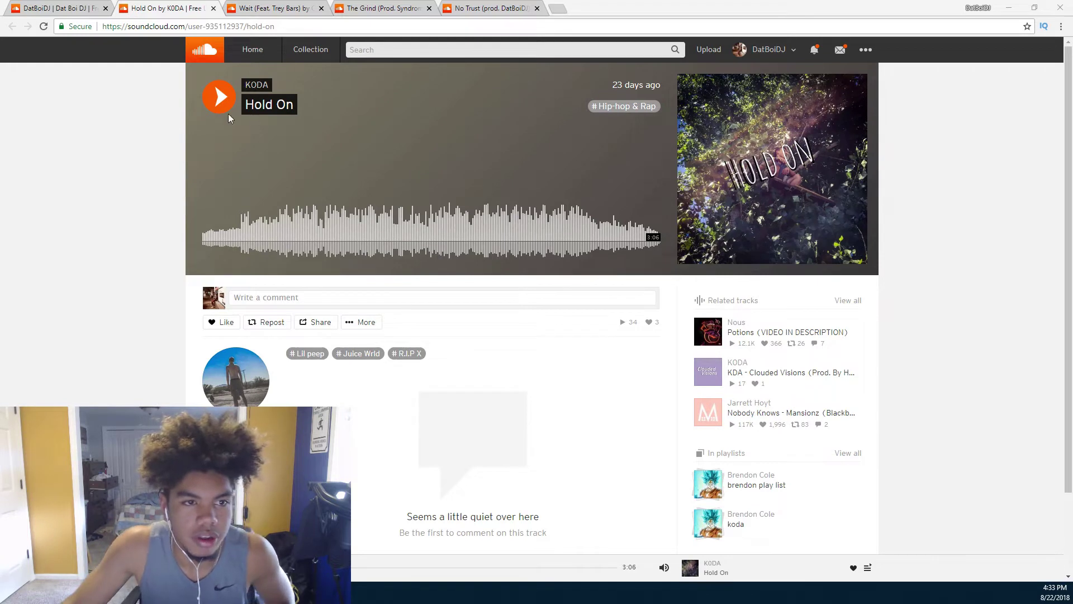
# - Play the Hold On track from the start and pause it around 1:14
pyautogui.click(220, 97)
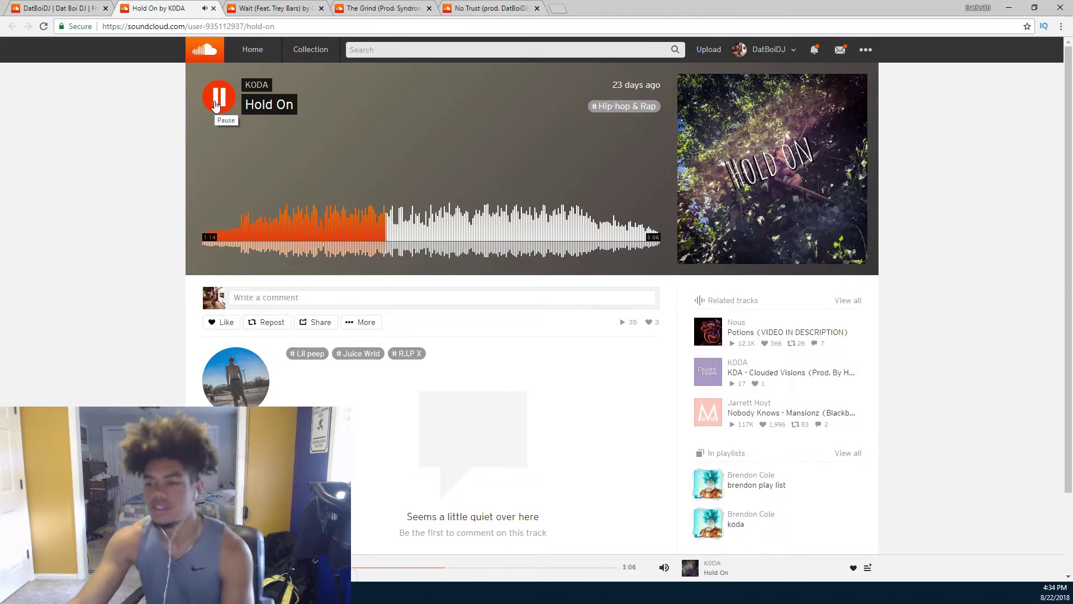
pyautogui.click(216, 104)
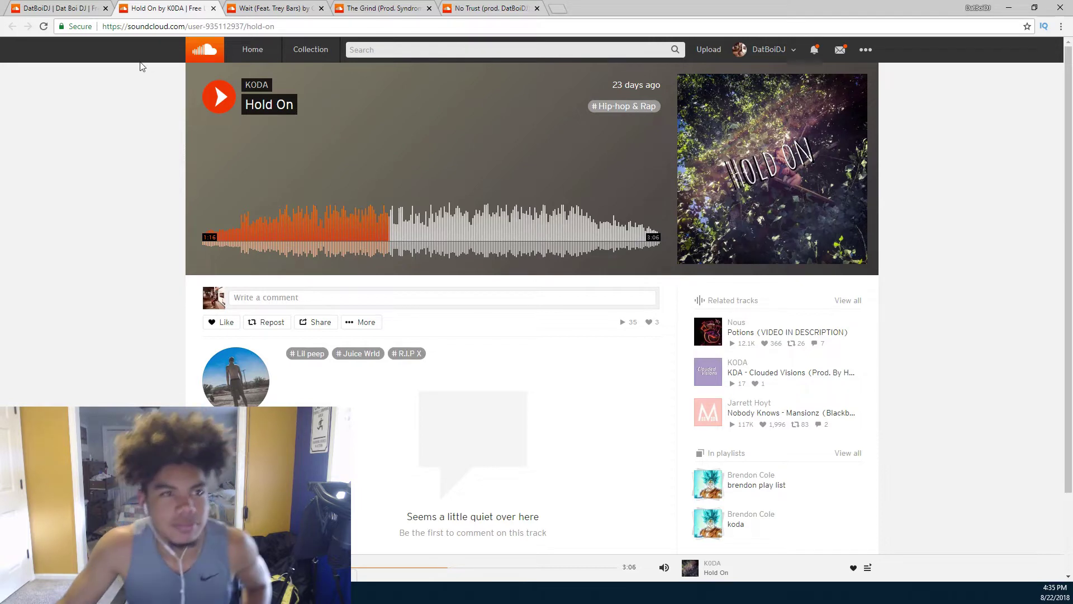
# - Switch to the Wait (Feat. Trey Bars) tab and play it, pausing briefly at 0:47
pyautogui.click(275, 6)
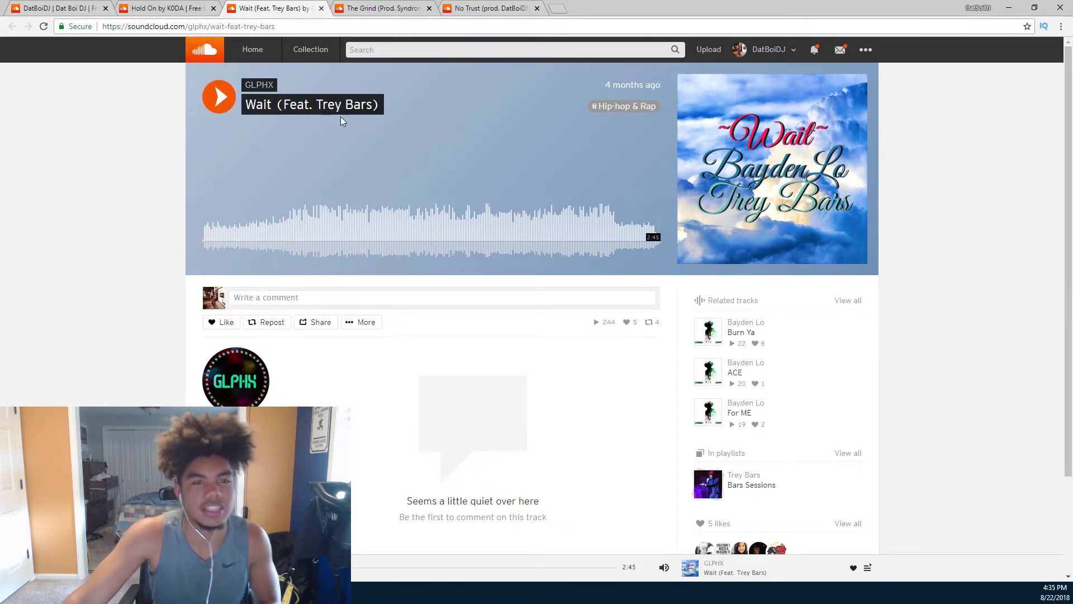
pyautogui.click(224, 97)
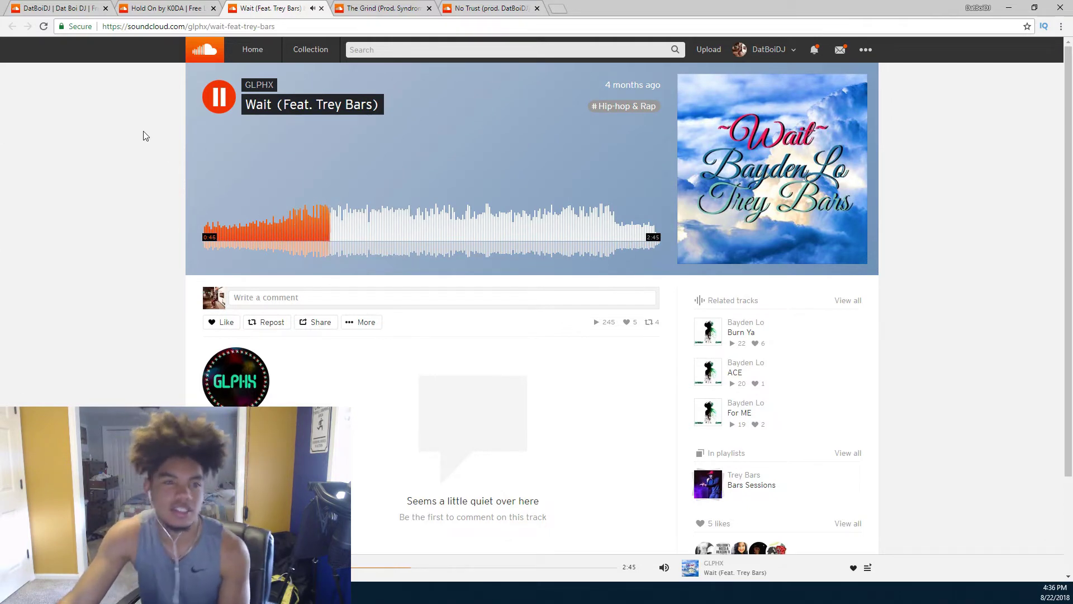
pyautogui.click(220, 98)
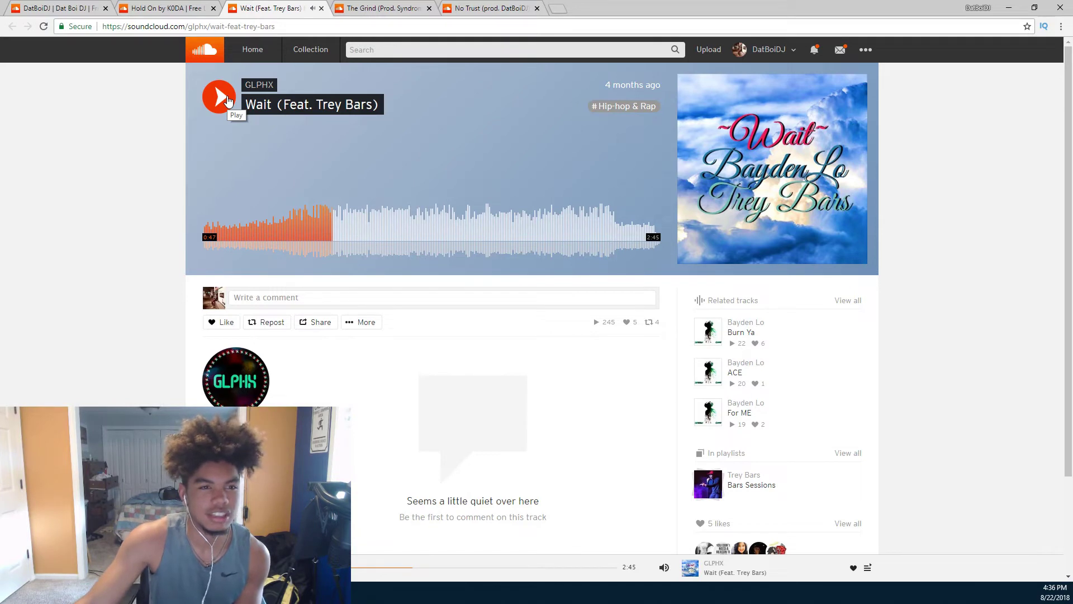
pyautogui.click(219, 97)
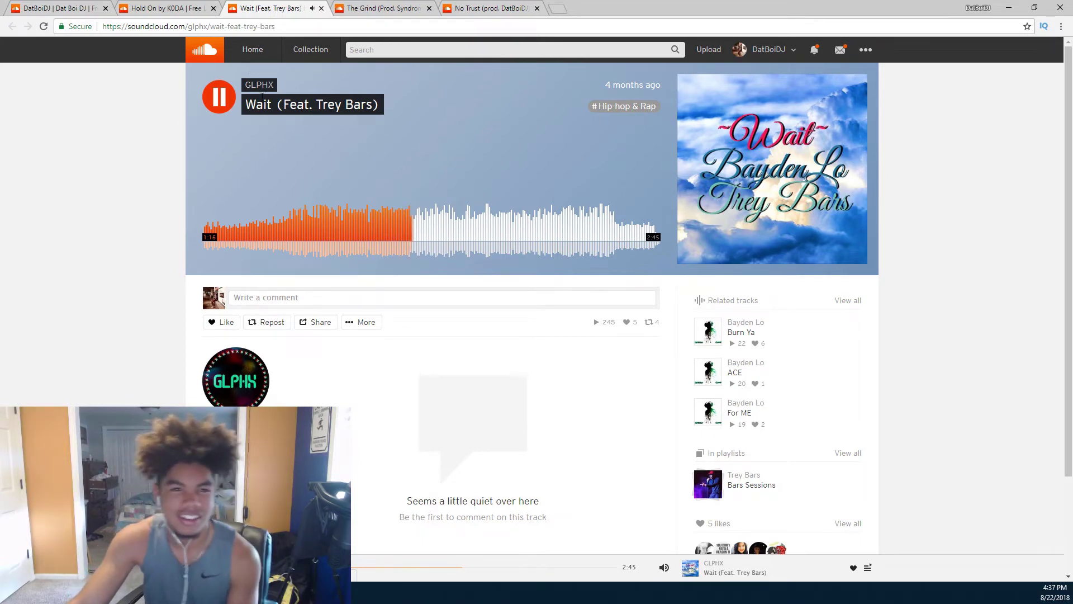
# - Pause and resume Wait twice, then stop it at 1:44
pyautogui.click(220, 108)
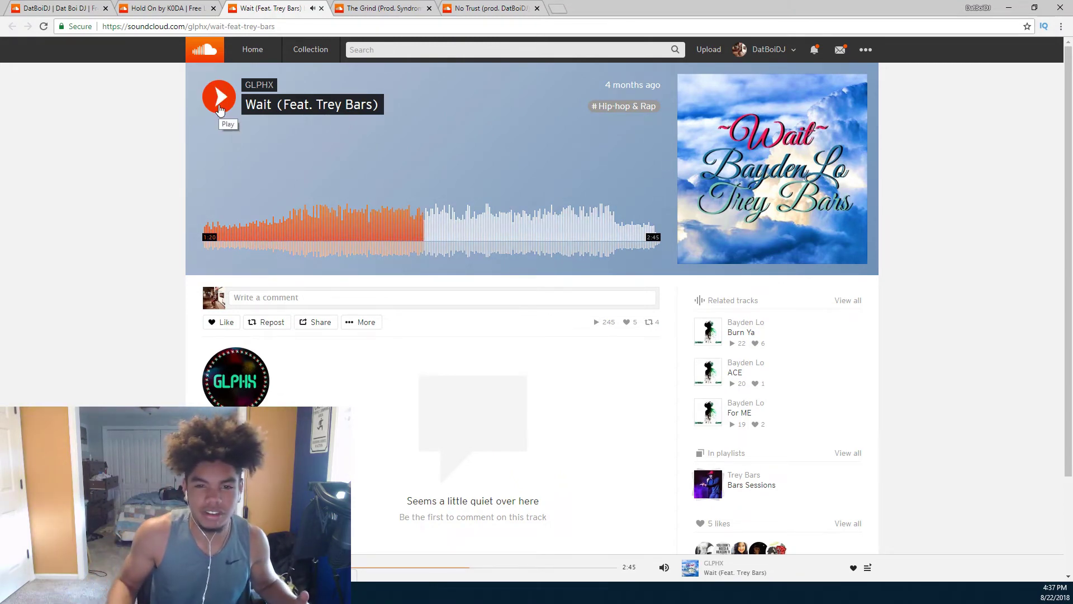
pyautogui.click(219, 106)
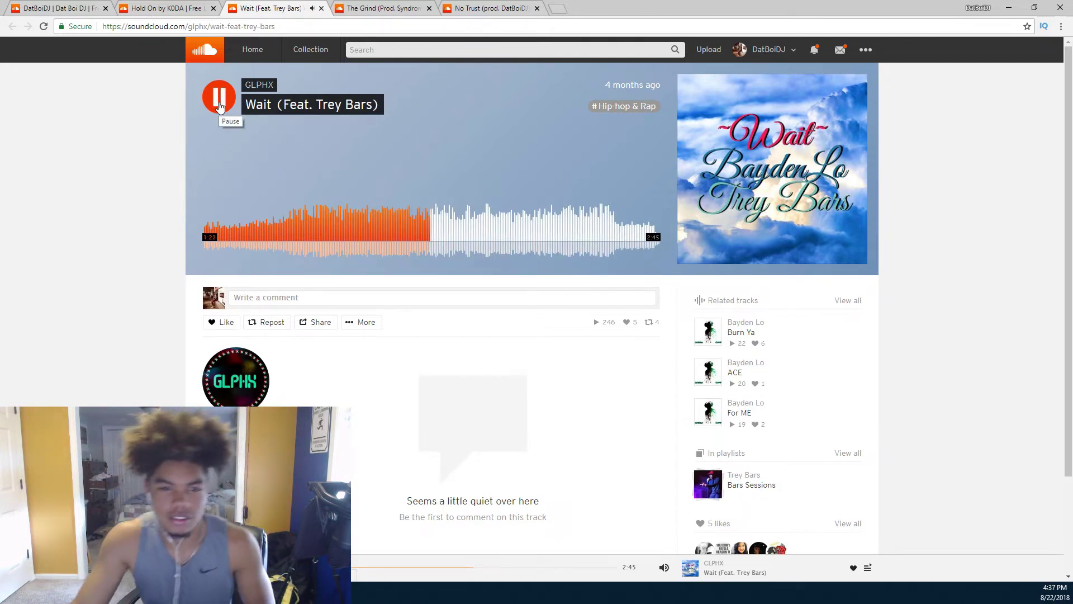
pyautogui.click(220, 105)
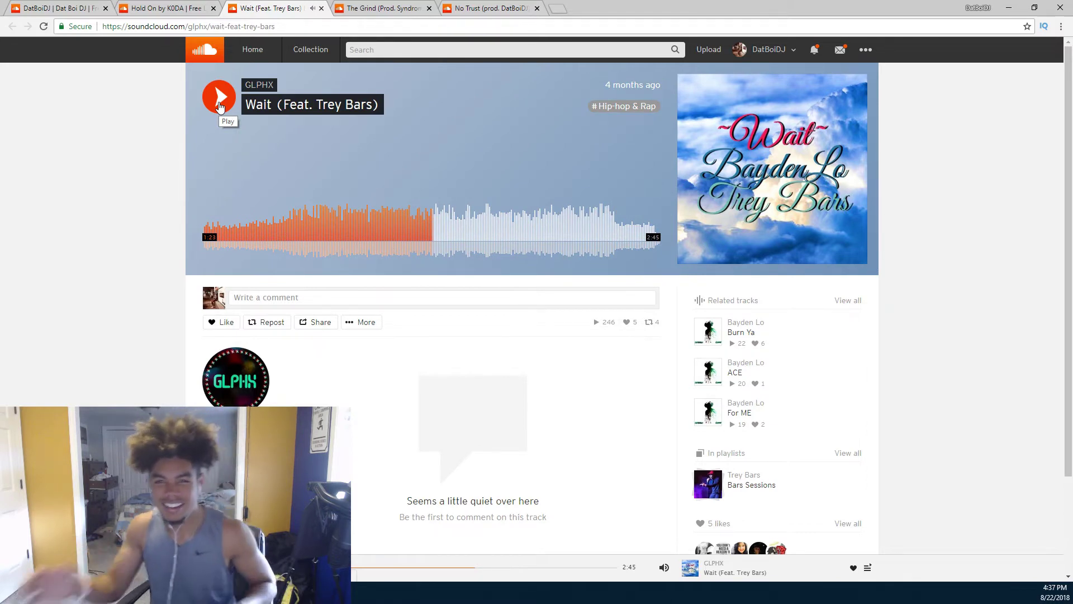
pyautogui.click(220, 105)
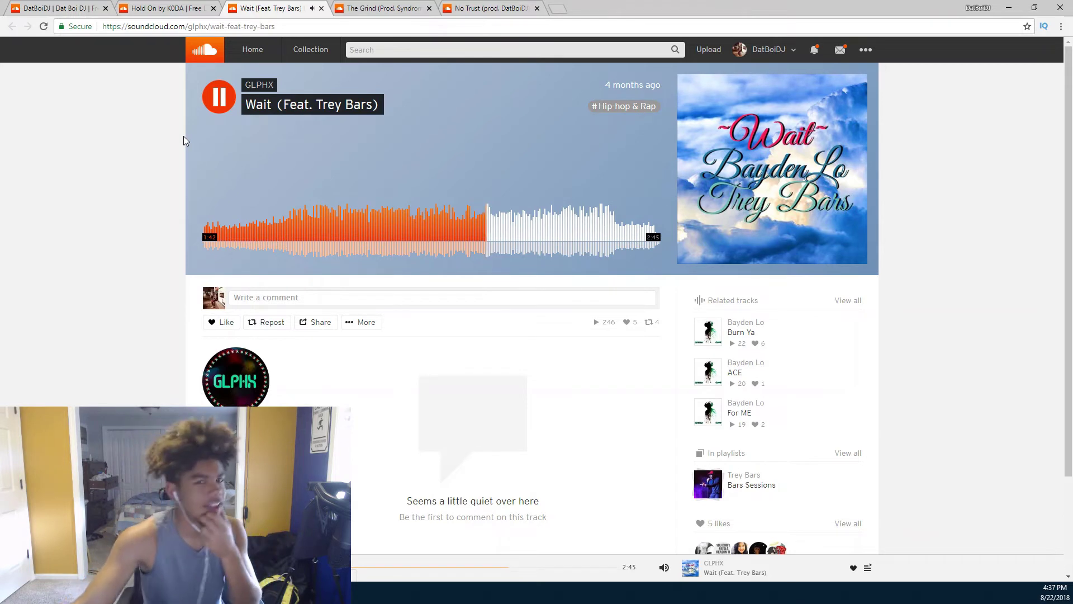
pyautogui.click(227, 99)
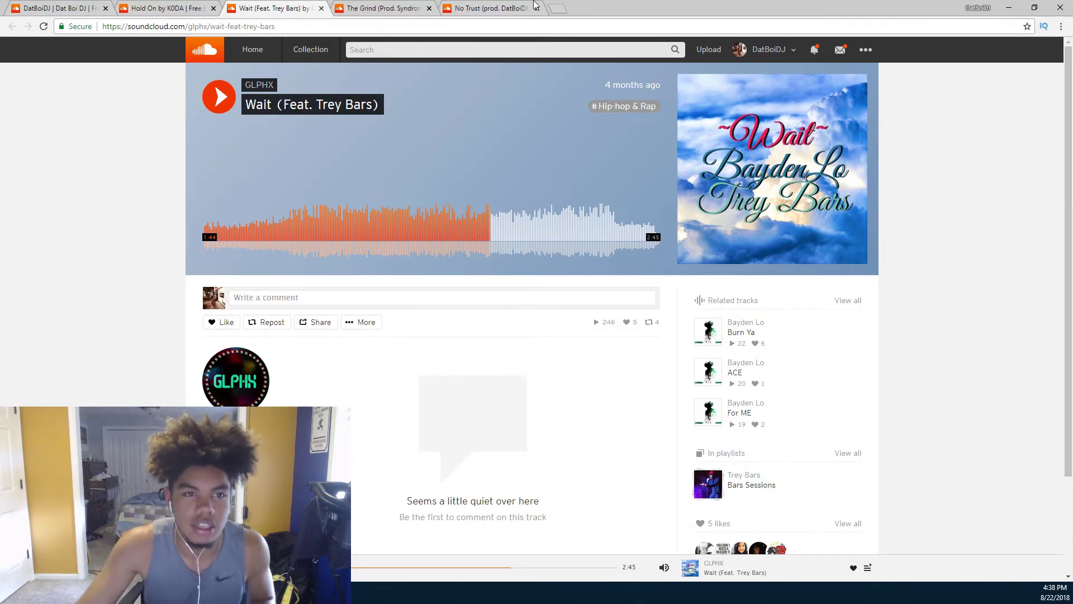
# - Switch to The Grind (Prod. Syndrome) tab and play it, with one short pause
pyautogui.click(398, 7)
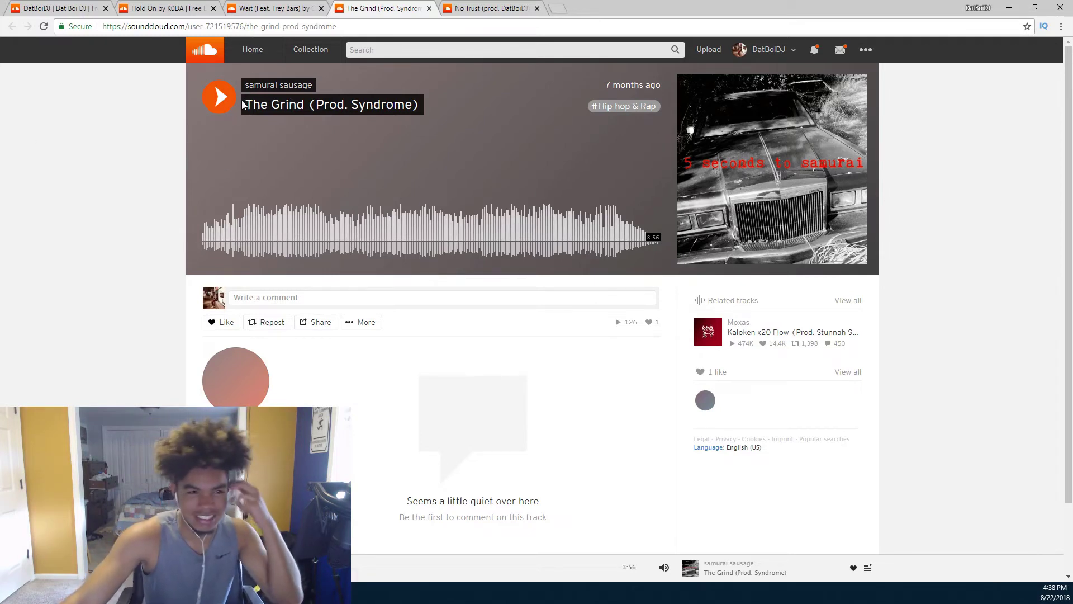
pyautogui.click(221, 98)
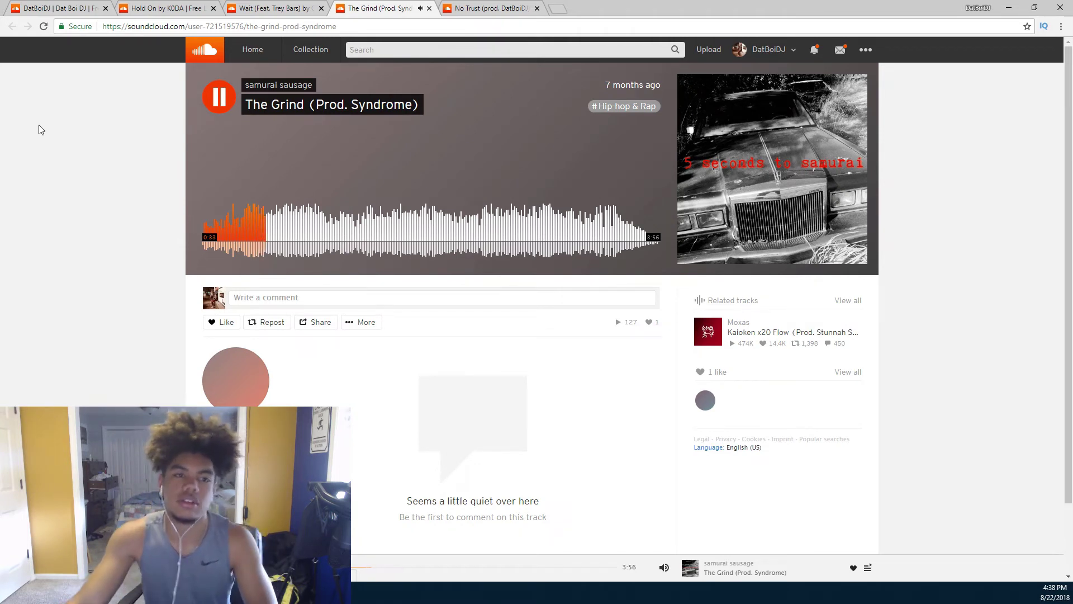
pyautogui.click(223, 102)
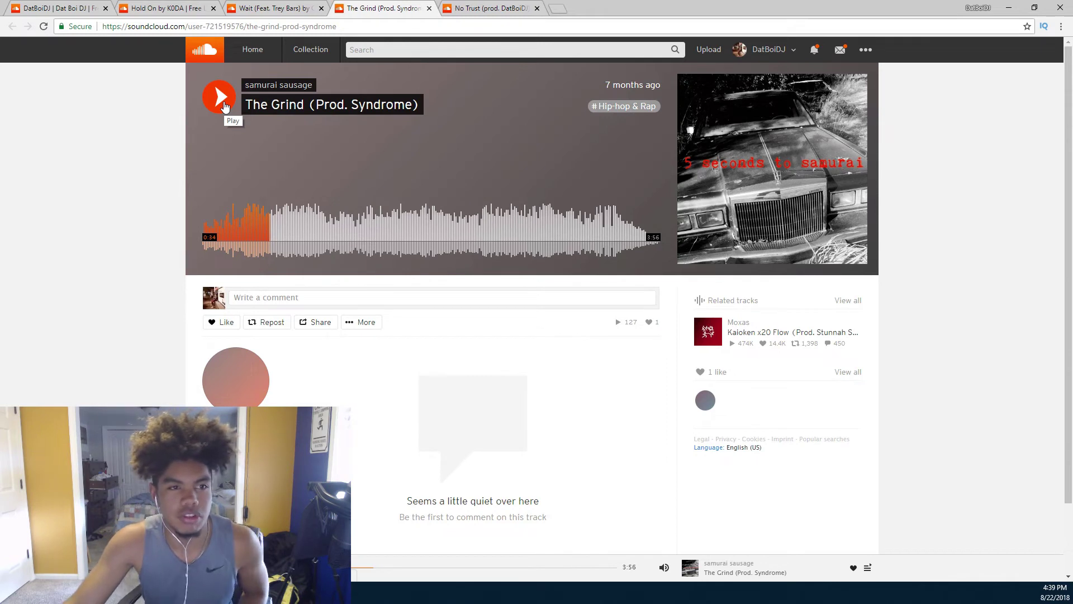
pyautogui.click(223, 103)
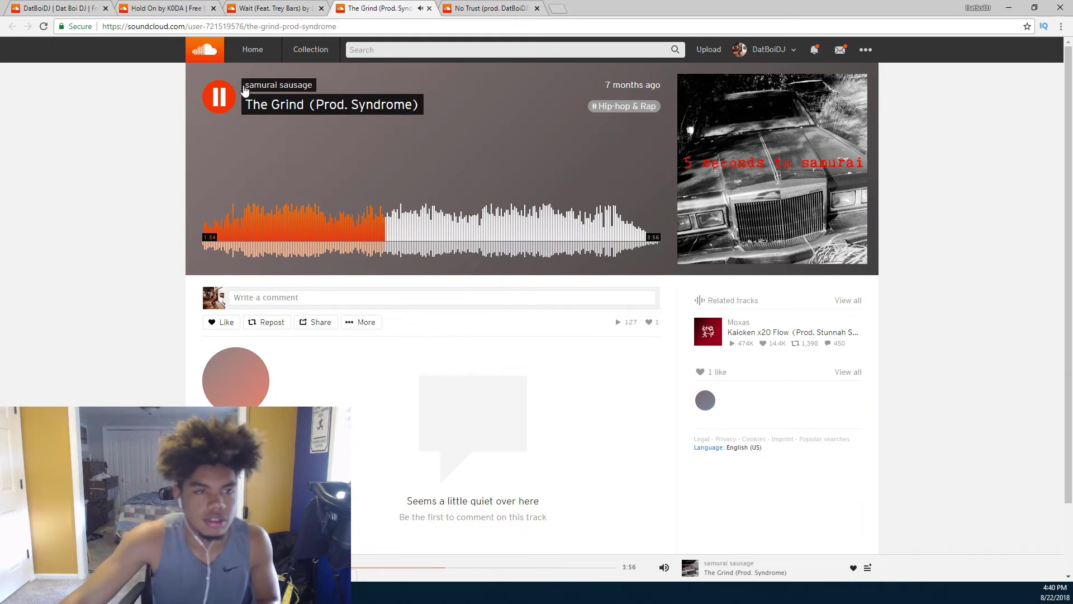
# - Stop The Grind at about 1:36 and switch to the No Trust (prod. DatBoiDJ) tab
pyautogui.click(218, 99)
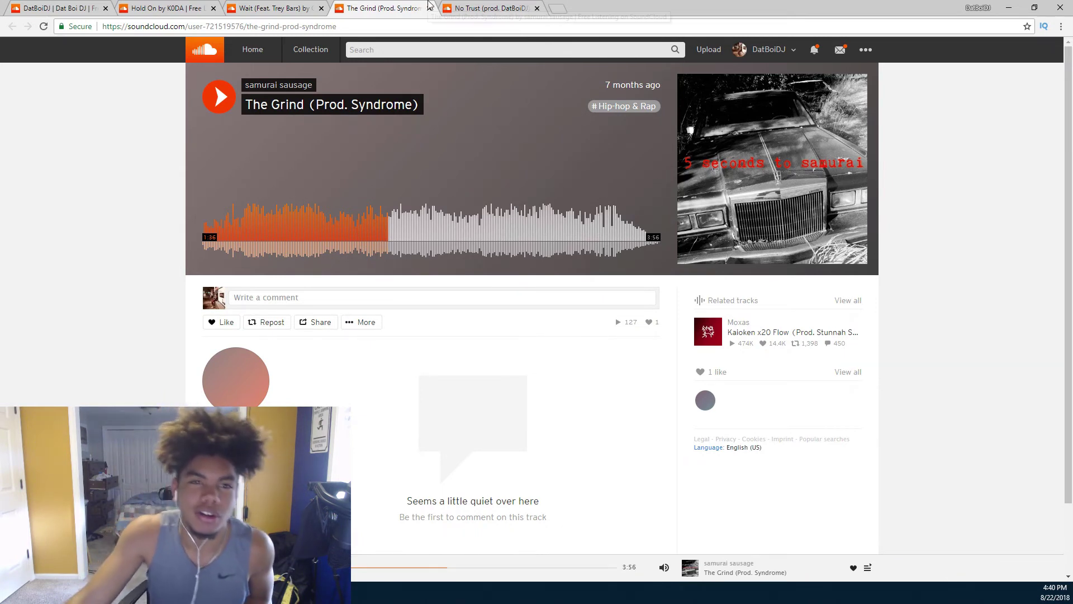
pyautogui.click(495, 8)
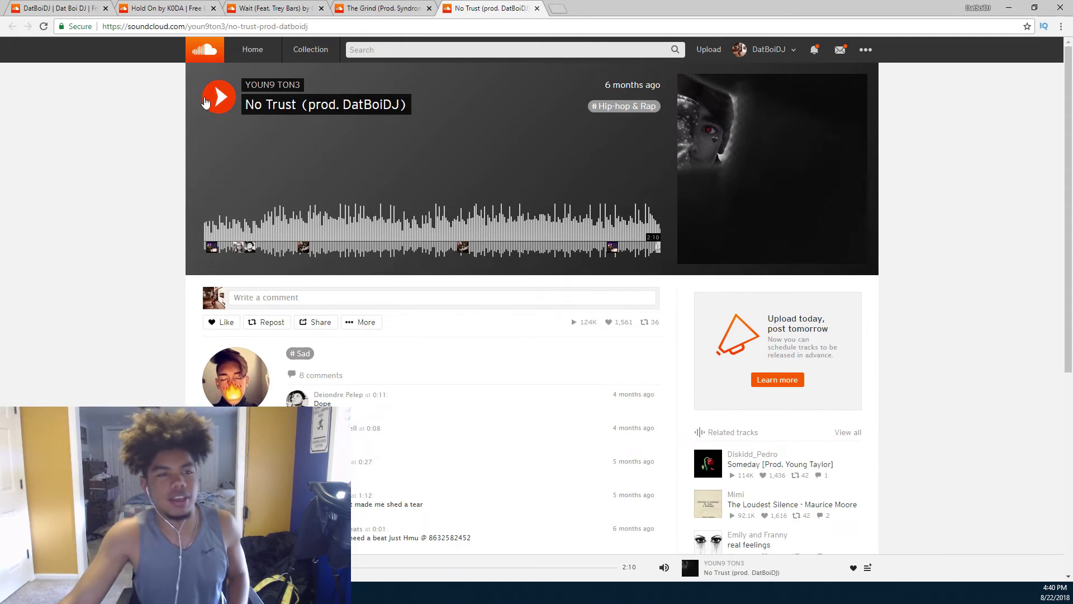
# - Start No Trust (prod. DatBoiDJ), pause it once, then resume playback
pyautogui.click(220, 93)
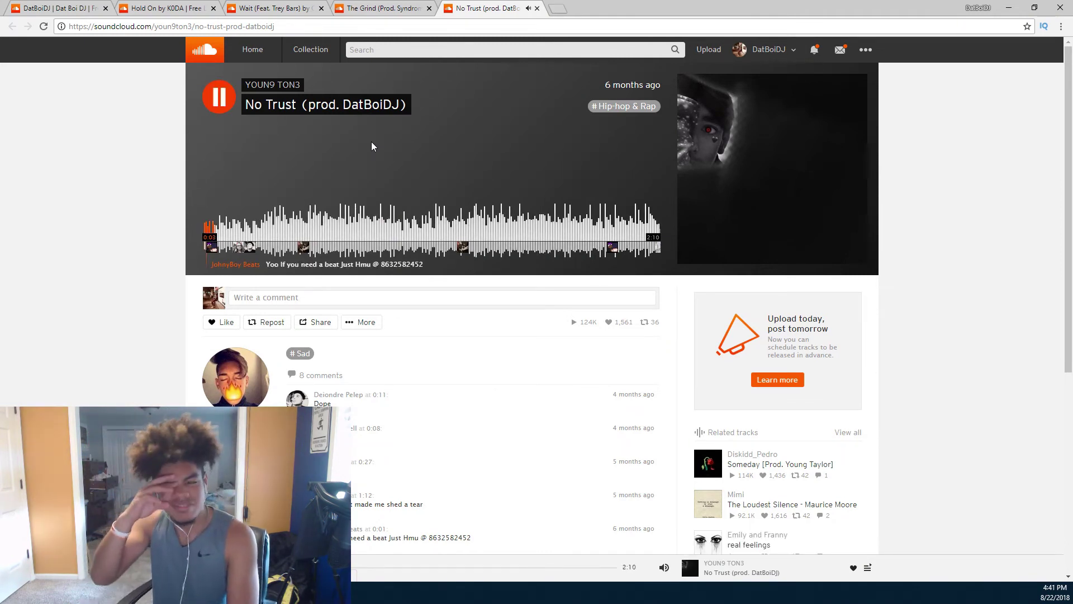
pyautogui.click(232, 112)
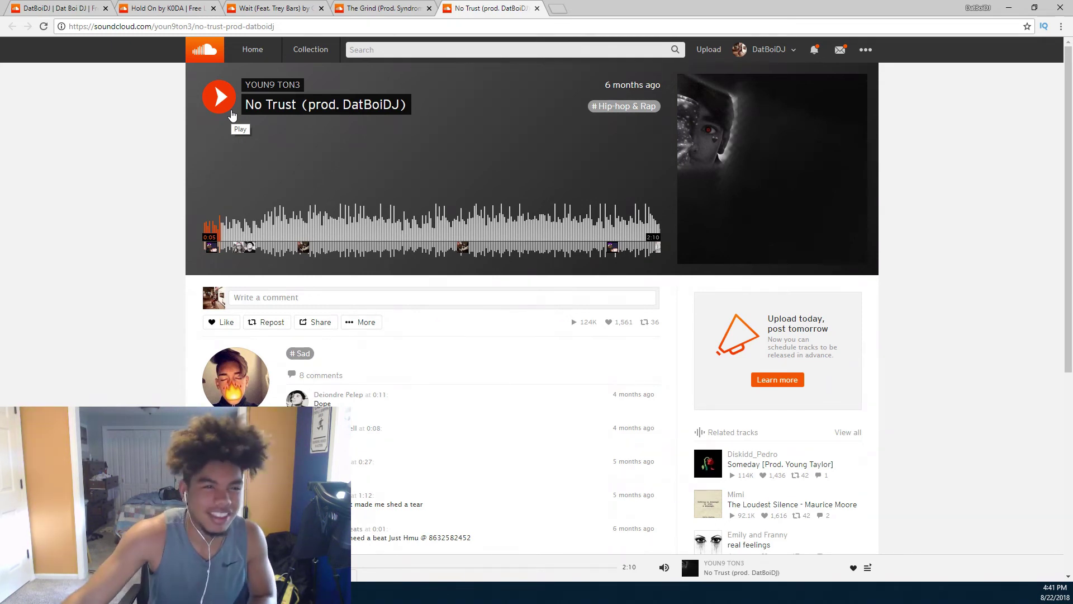
pyautogui.click(231, 115)
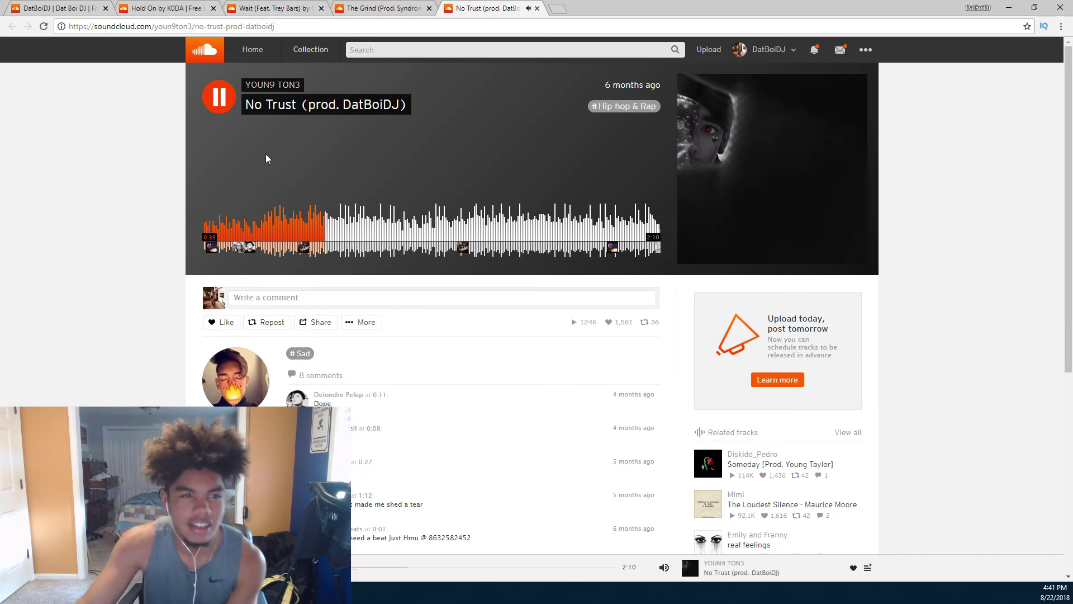
# - Pause and resume No Trust twice as it plays on toward 1:12
pyautogui.click(227, 110)
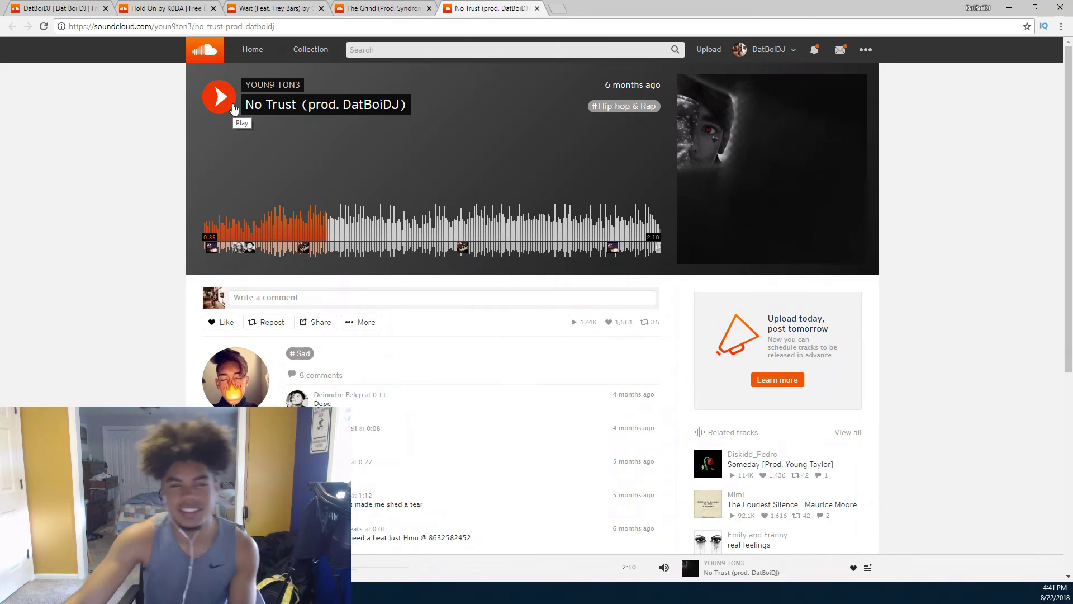
pyautogui.click(234, 110)
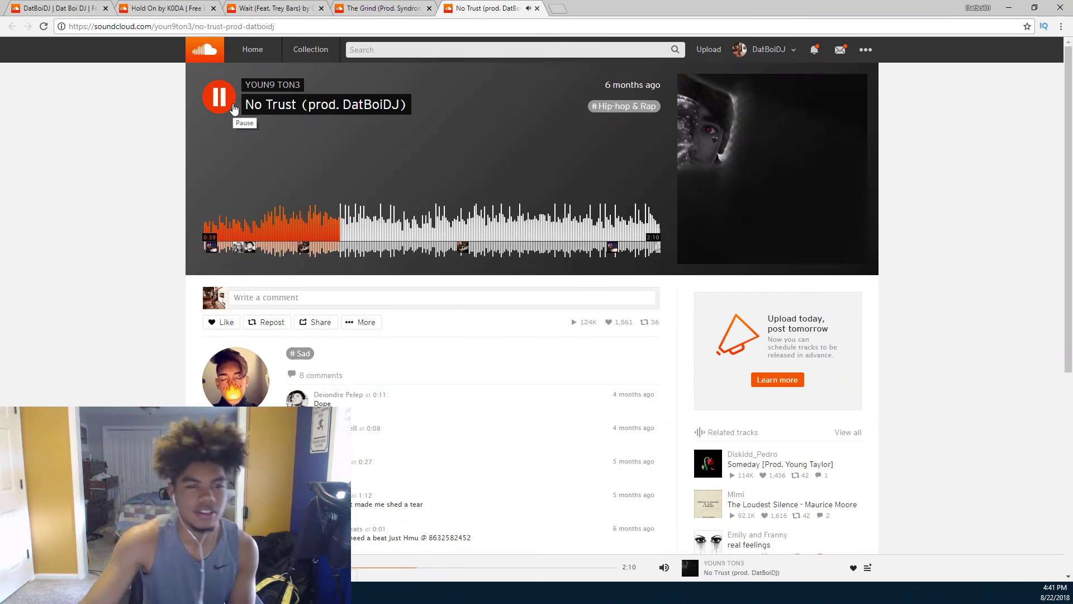
pyautogui.click(234, 110)
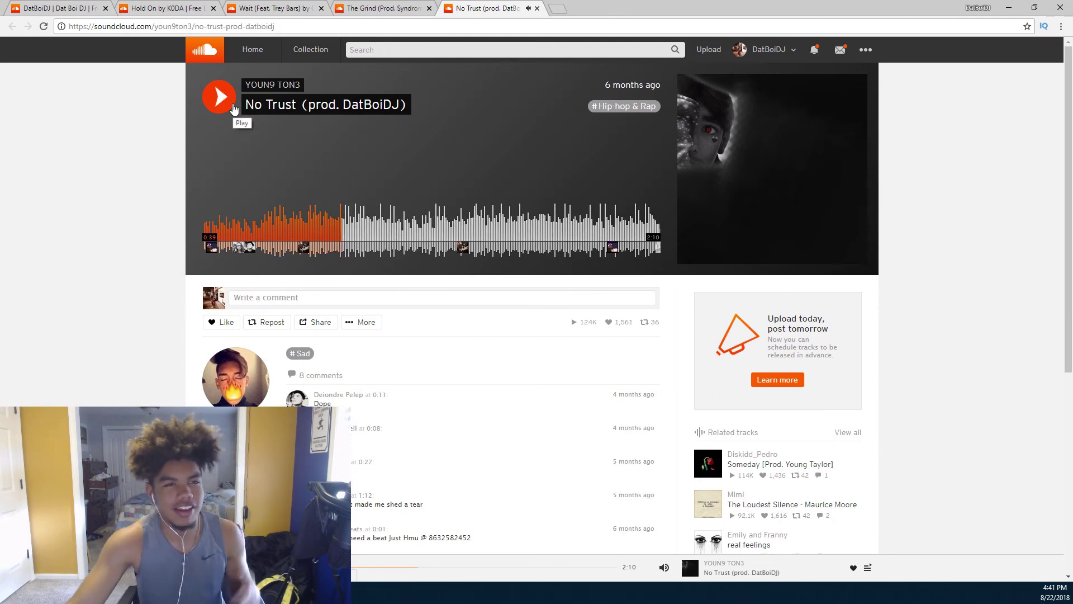
pyautogui.click(234, 111)
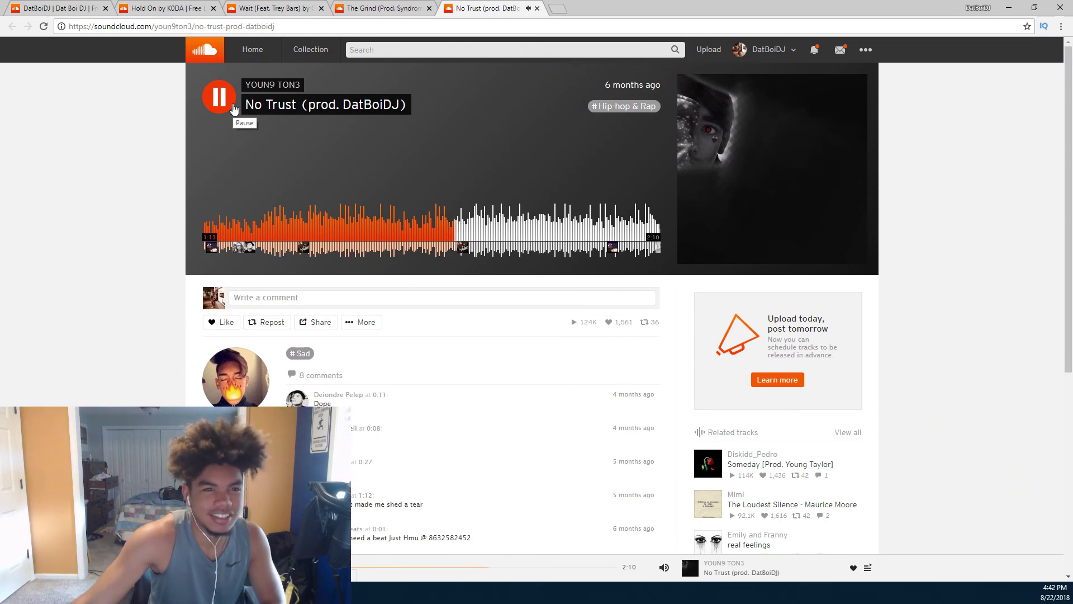
pyautogui.click(219, 99)
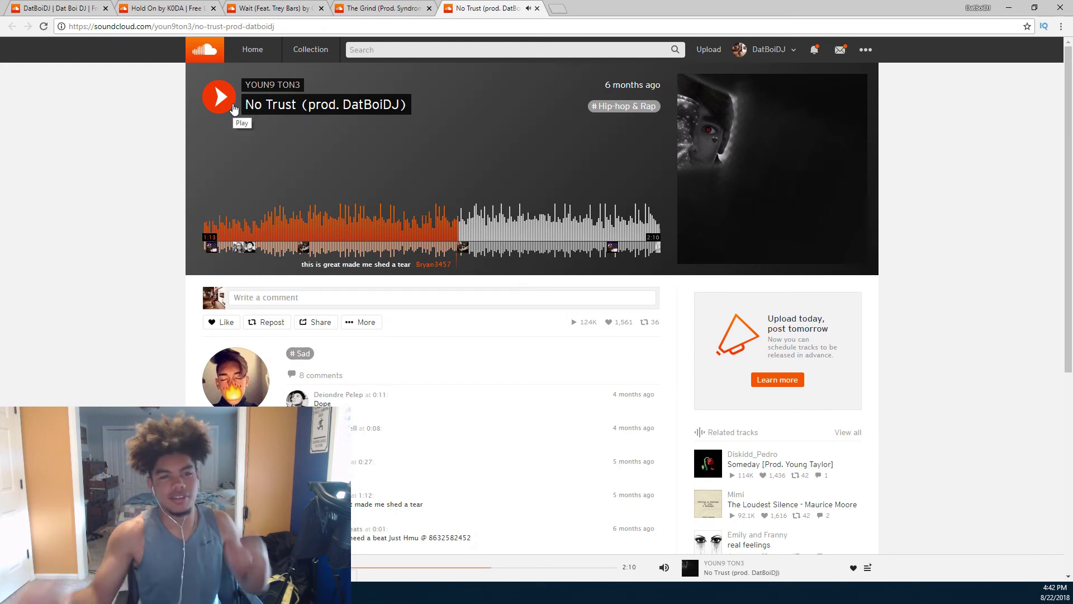